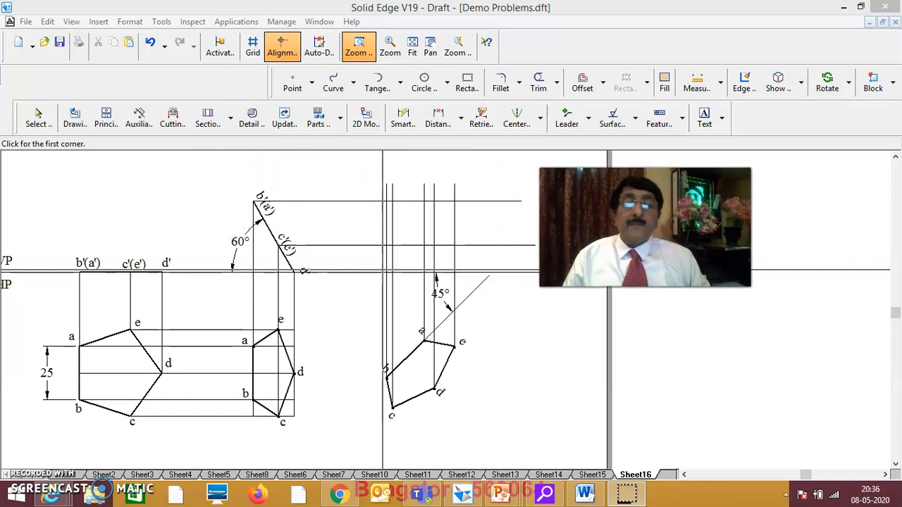
Step: Mark points for d', e' and c' where the final top view's vertical projectors meet the XY line and the c'(e') horizontal projector
right_click(517, 317)
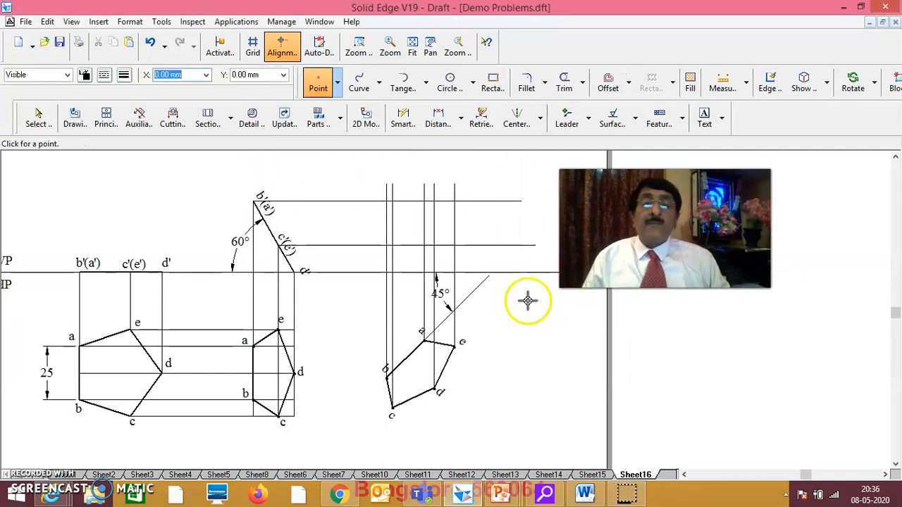
left_click(442, 382)
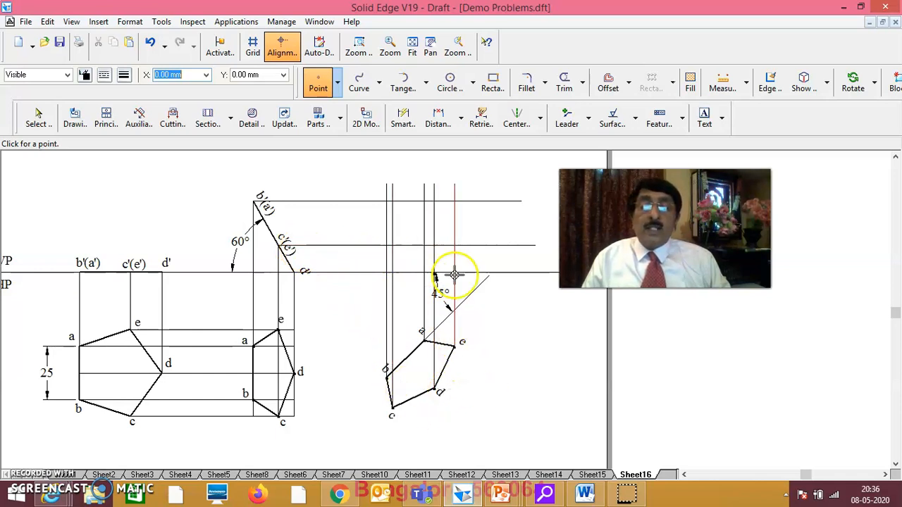
left_click(455, 246)
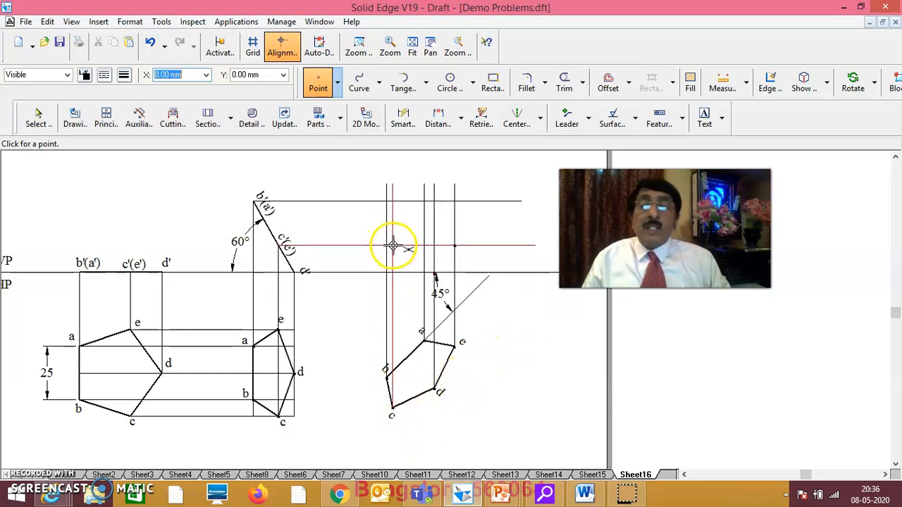
left_click(392, 246)
left_click(541, 328)
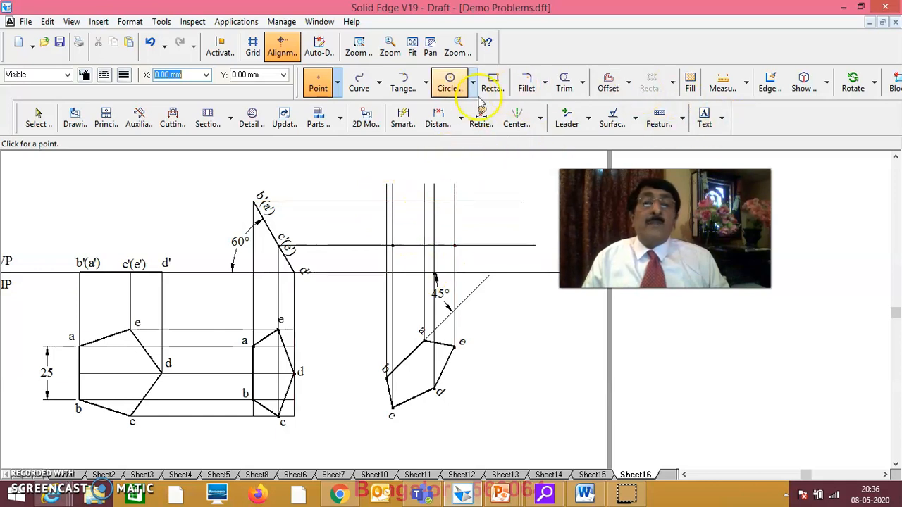
Step: Mark points for b' and a' where their vertical projectors cross the horizontal projector from b'(a')
left_click(359, 49)
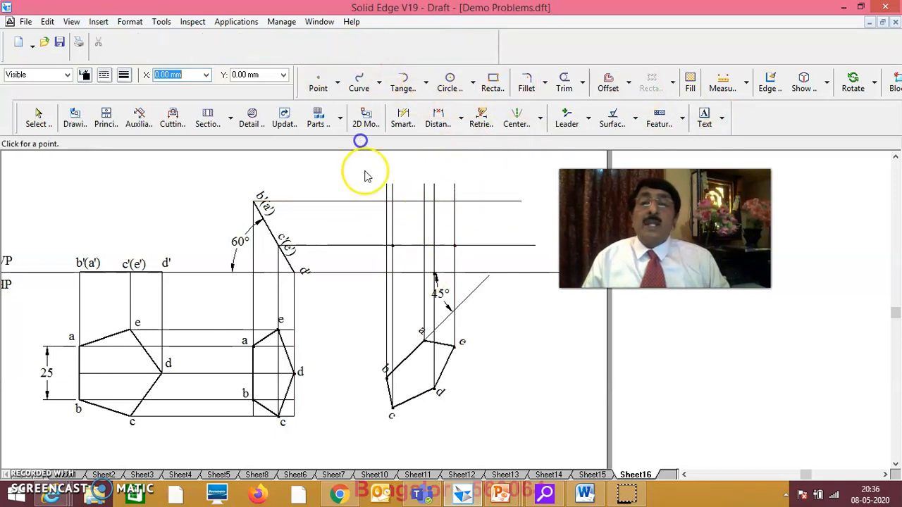
left_click_drag(359, 177, 371, 232)
mouse_move(416, 303)
left_mouse_down()
mouse_move(447, 346)
mouse_move(445, 399)
mouse_move(476, 418)
left_mouse_up()
right_click(522, 208)
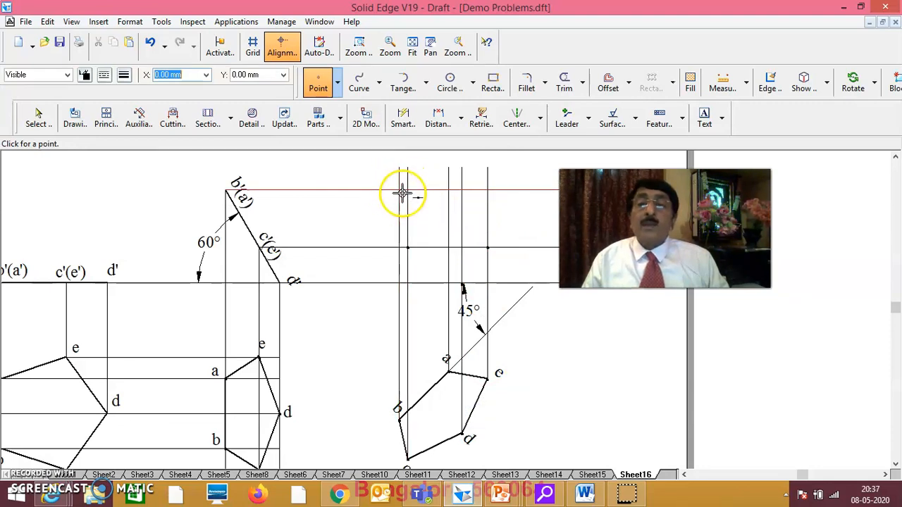
left_click(400, 190)
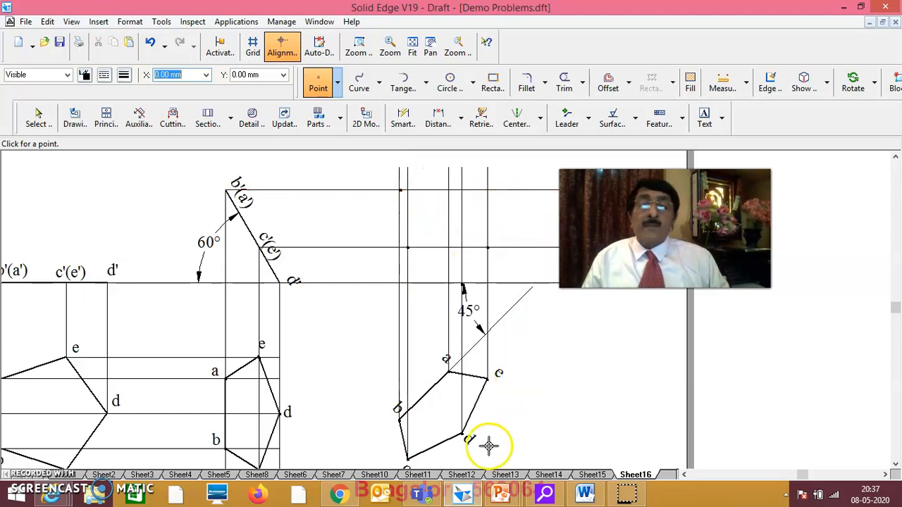
left_click(449, 189)
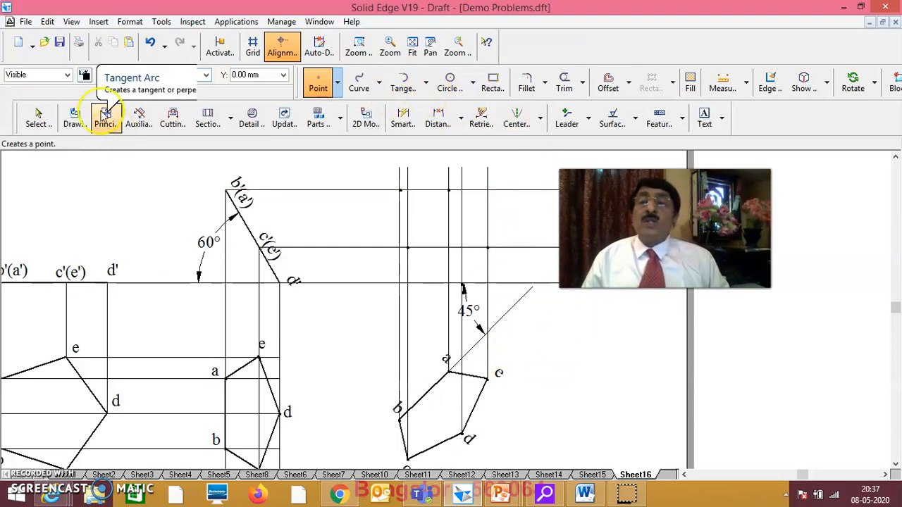
Step: Join the five marked points in the order d', c', b', a', e' and back to d' with 0.70 mm wide lines
left_click(122, 78)
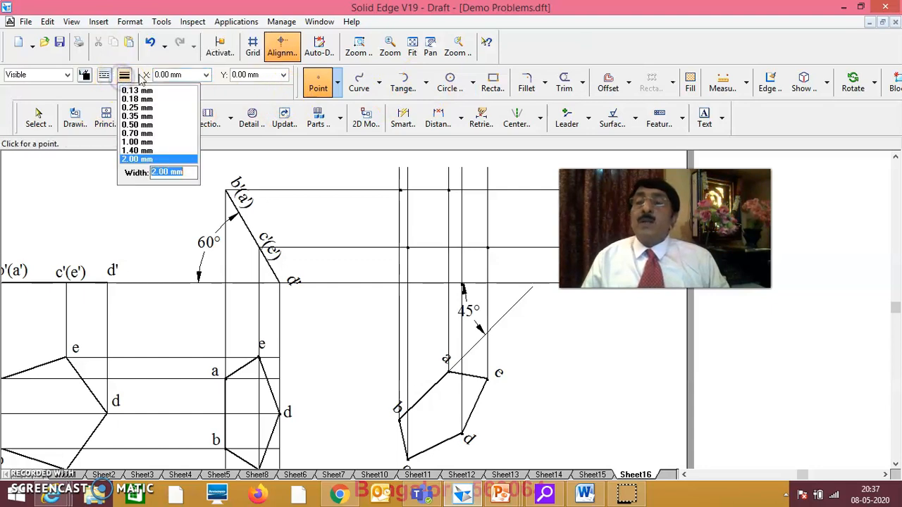
left_click(339, 84)
left_click(328, 109)
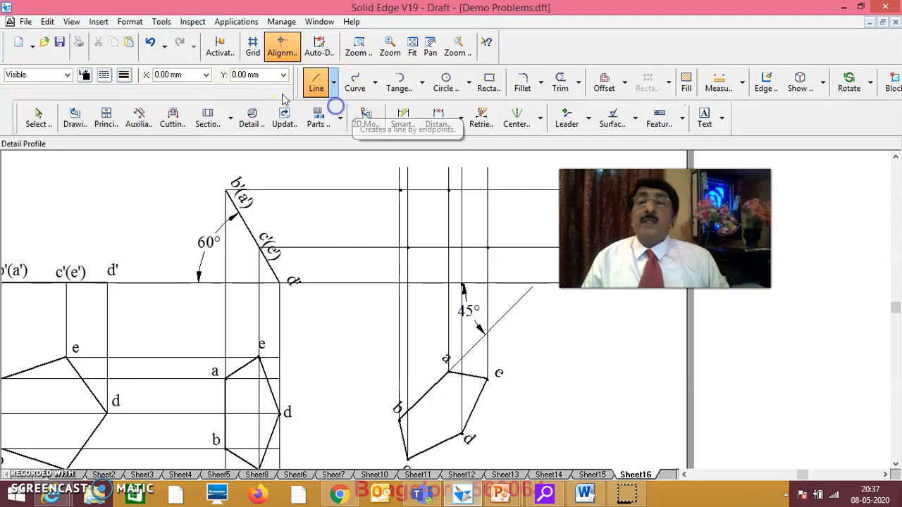
left_click(127, 78)
left_click(140, 132)
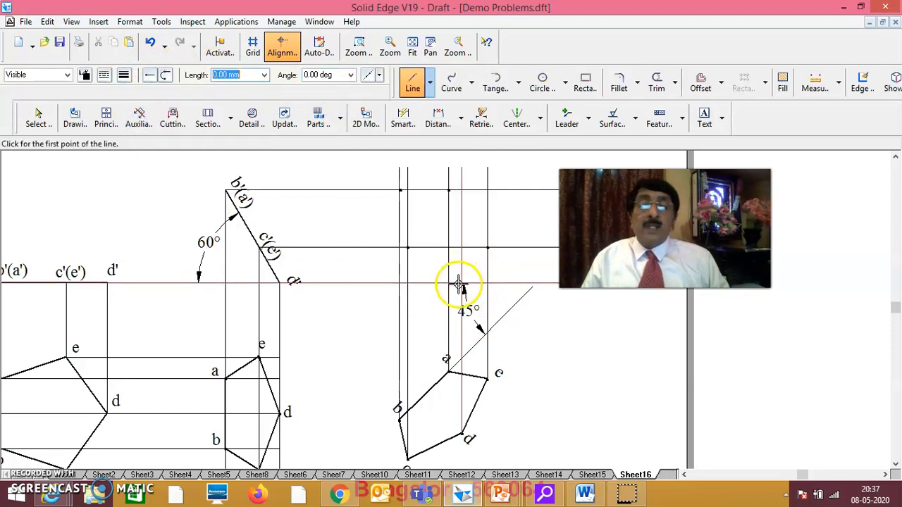
left_click_drag(461, 285, 407, 248)
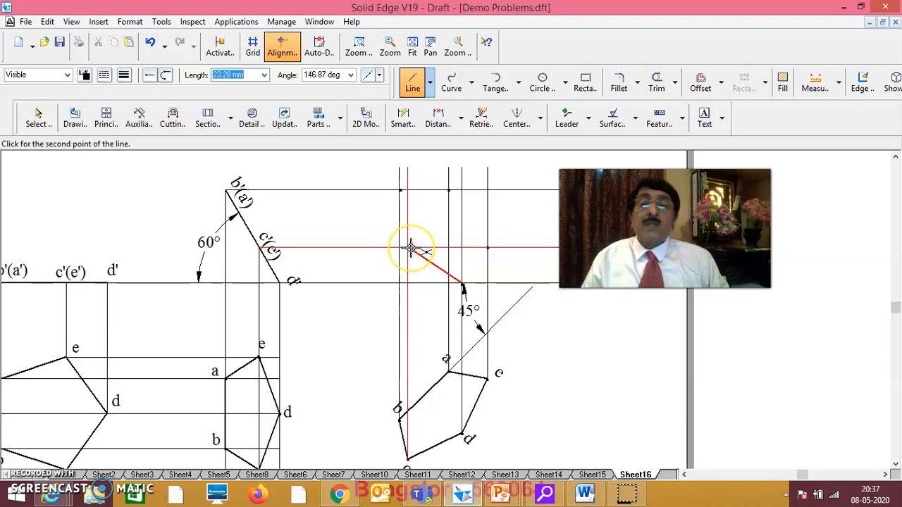
left_click_drag(408, 248, 400, 190)
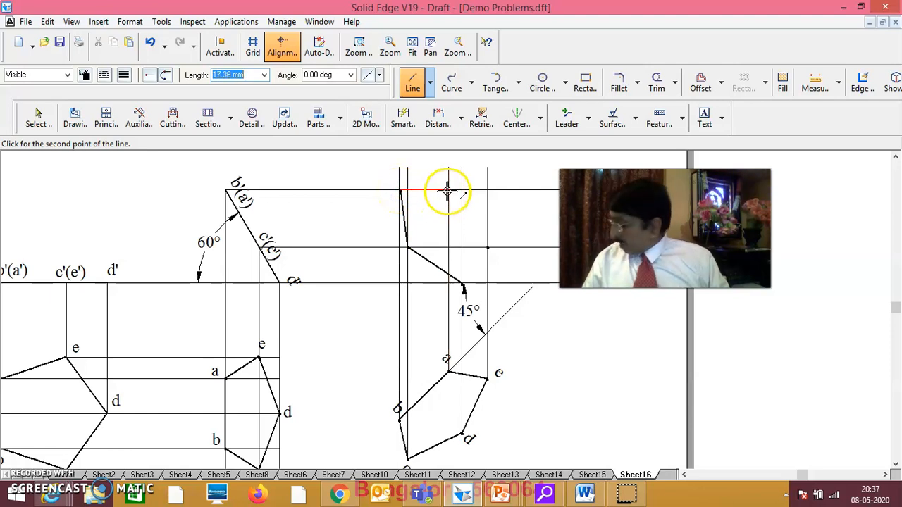
left_click_drag(448, 190, 489, 248)
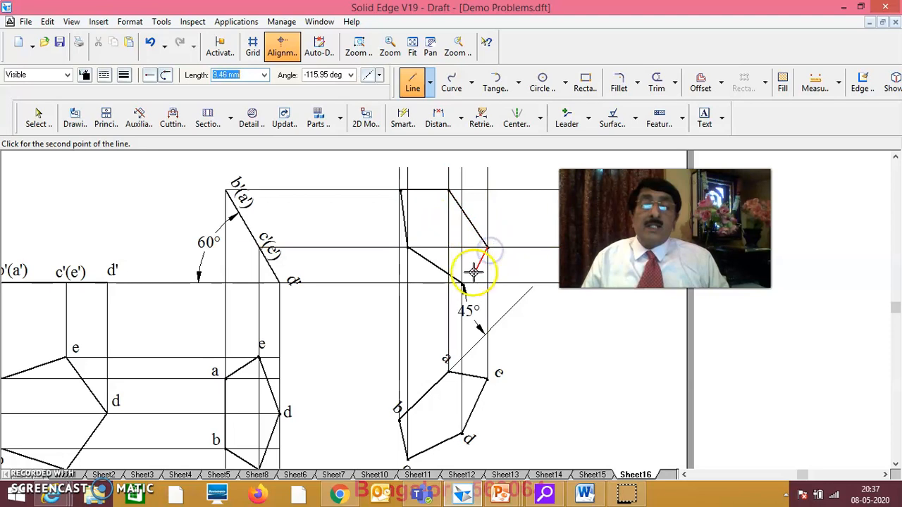
left_click_drag(456, 278, 464, 285)
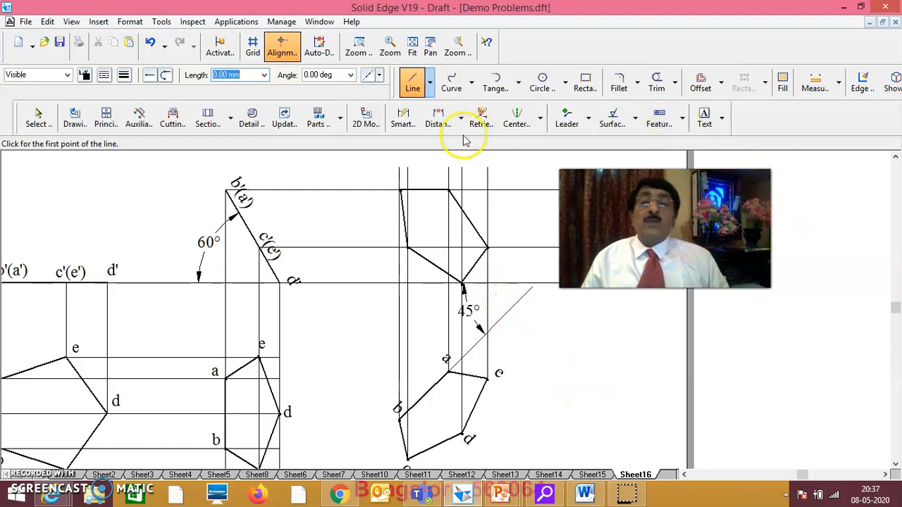
Step: Add the text labels a', b', c', d' and e' in the blank area beside the final top view
left_click(412, 53)
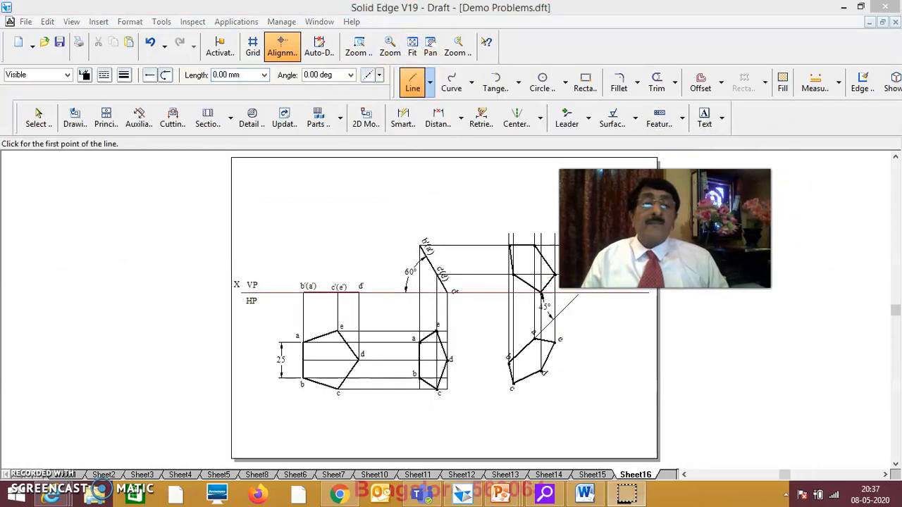
left_click_drag(652, 243, 767, 313)
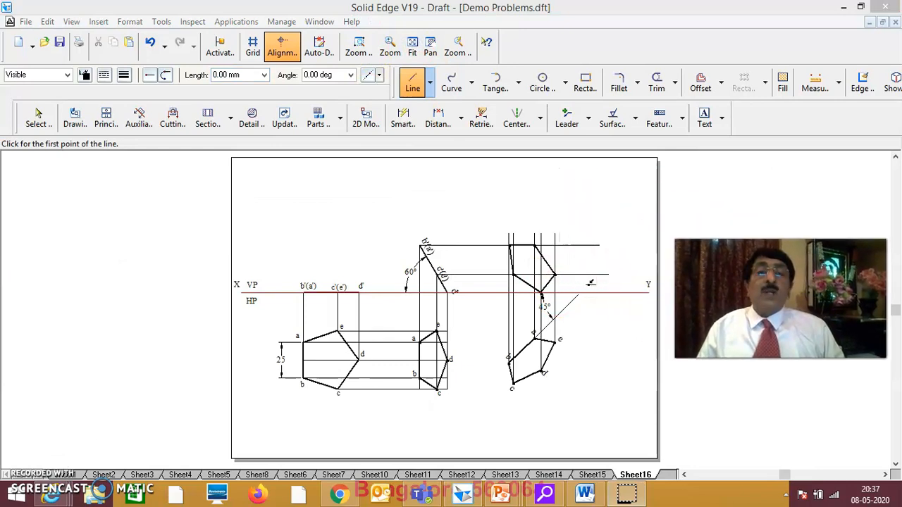
left_click(358, 46)
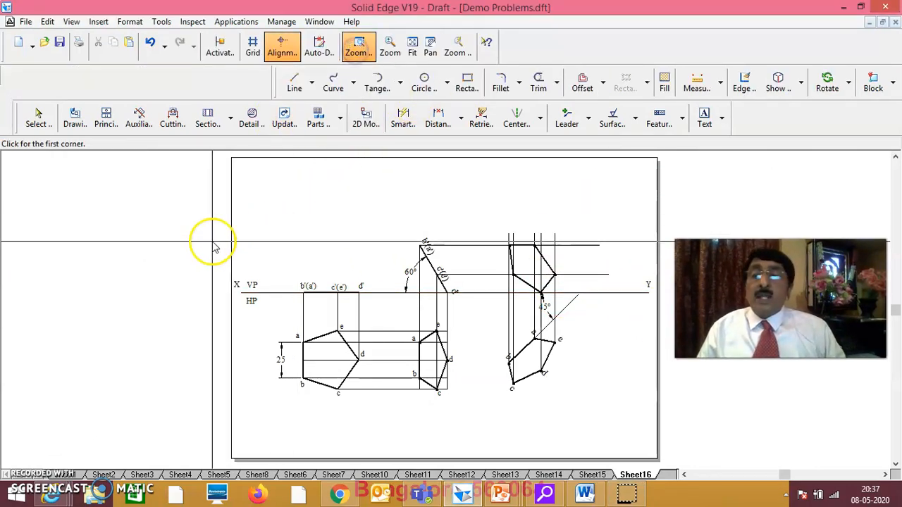
mouse_move(232, 224)
left_mouse_down()
mouse_move(270, 402)
mouse_move(585, 393)
mouse_move(632, 401)
left_mouse_up()
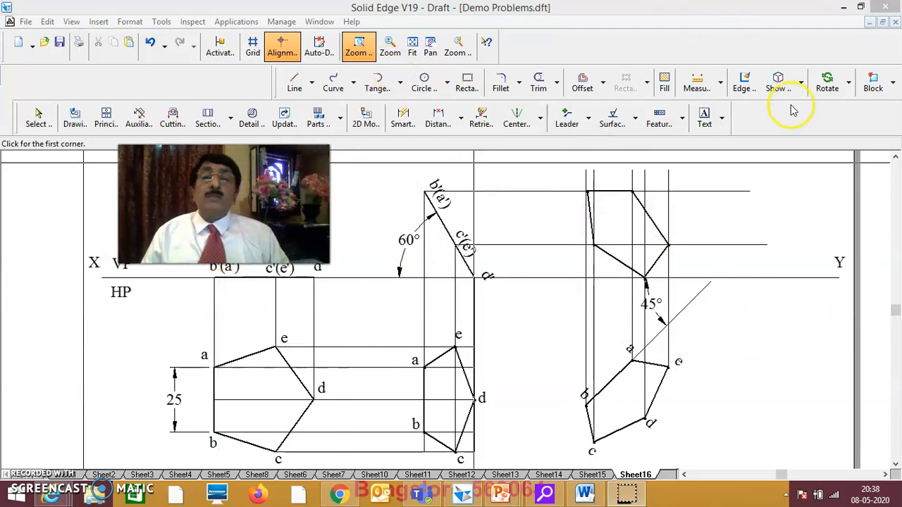
left_click(705, 118)
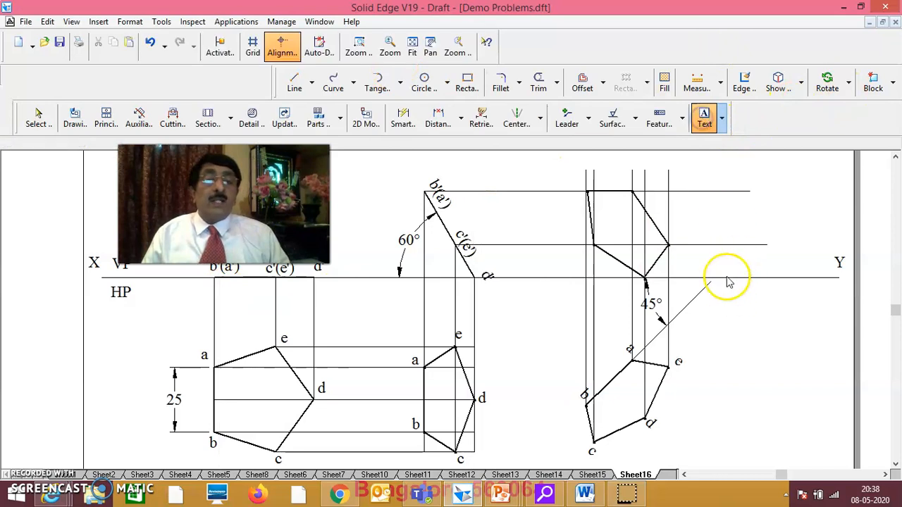
left_click(754, 337)
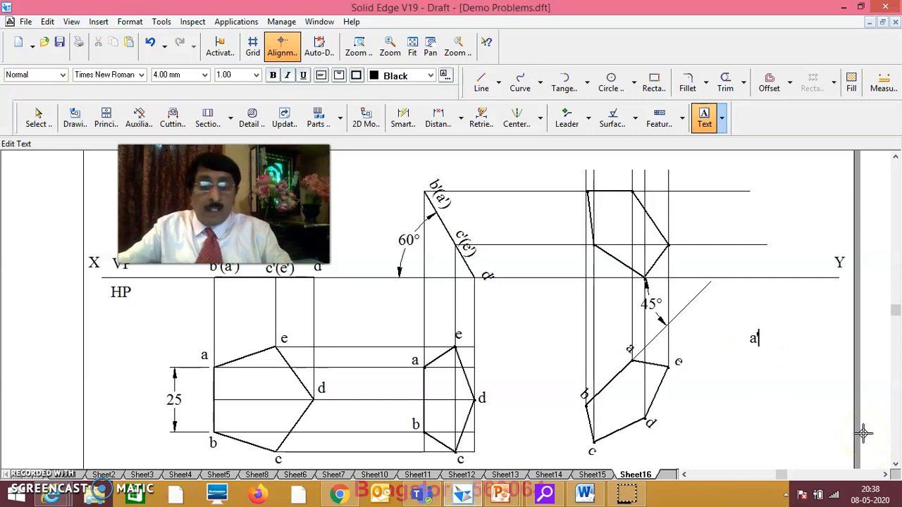
left_click(764, 442)
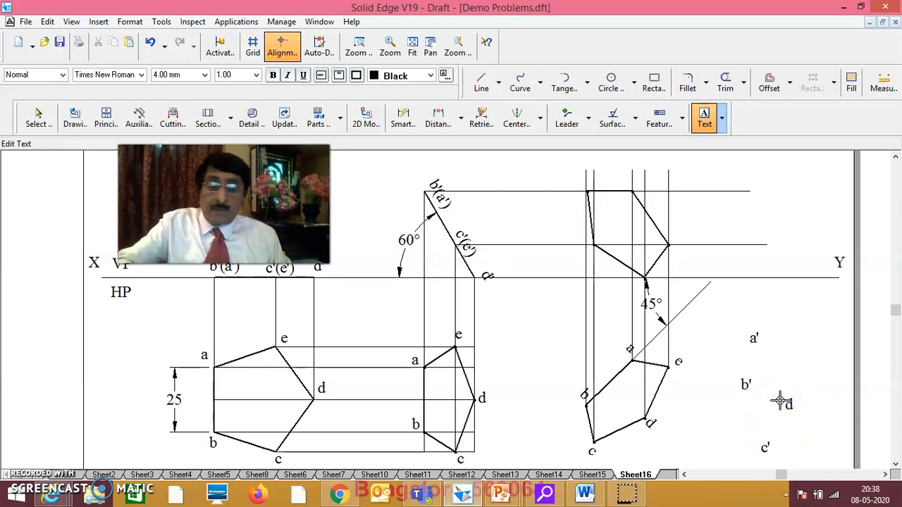
left_click(783, 404)
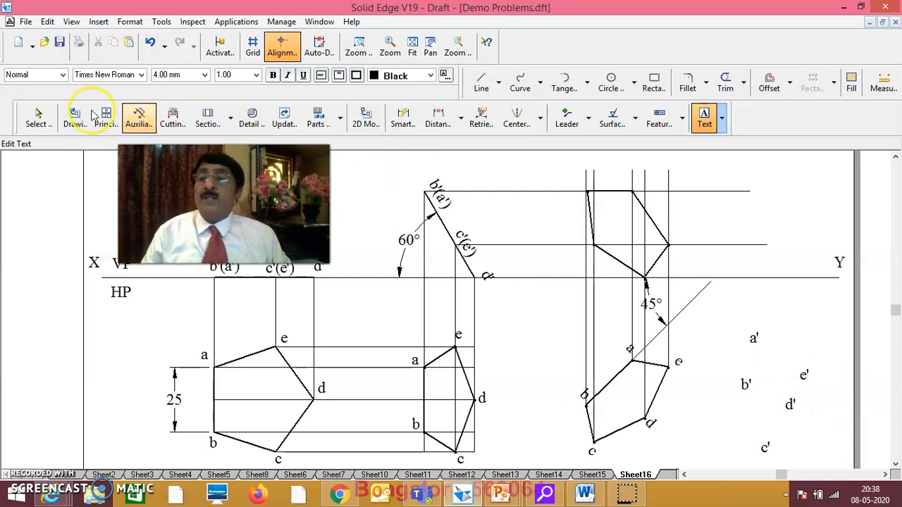
Step: Move the d' label beside the lowest vertex of the final front view on the XY line
left_click(41, 122)
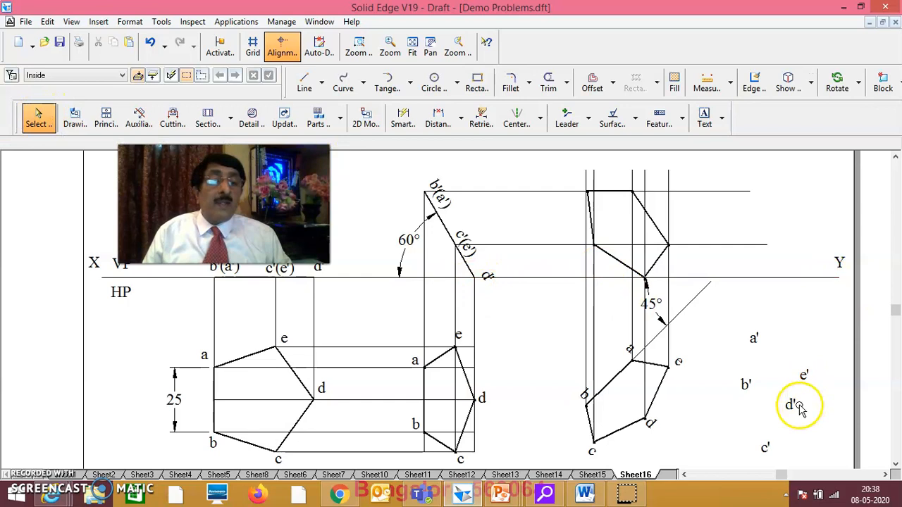
left_click_drag(794, 416, 662, 289)
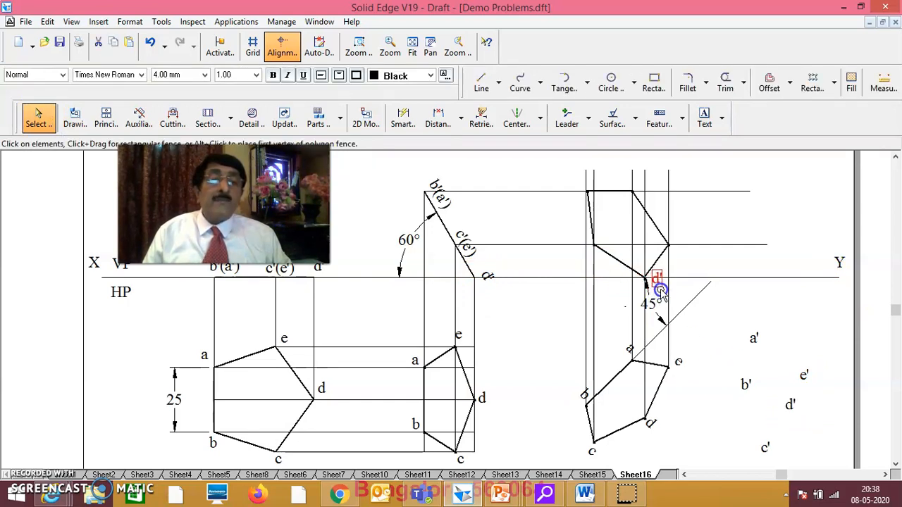
left_click(691, 324)
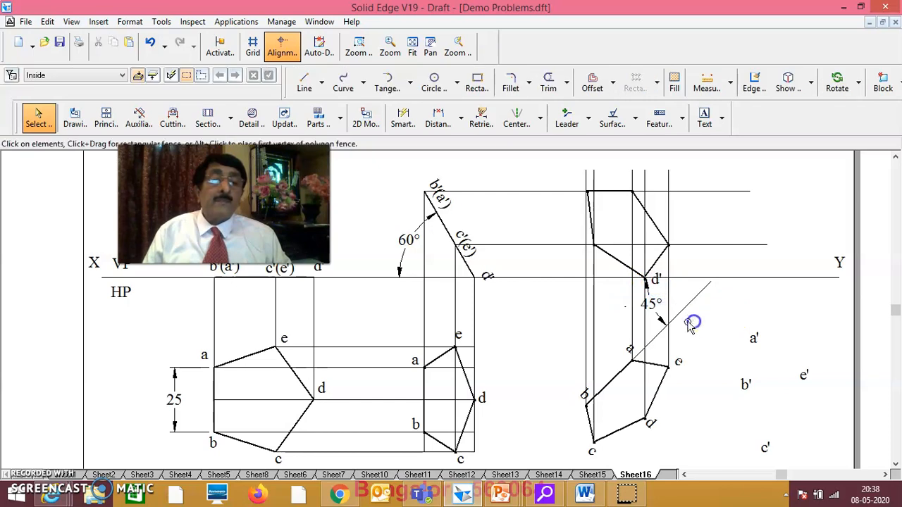
Step: Reposition the 45° angle dimension so that it sits clear of the d' label
left_click(649, 314)
left_click(729, 312)
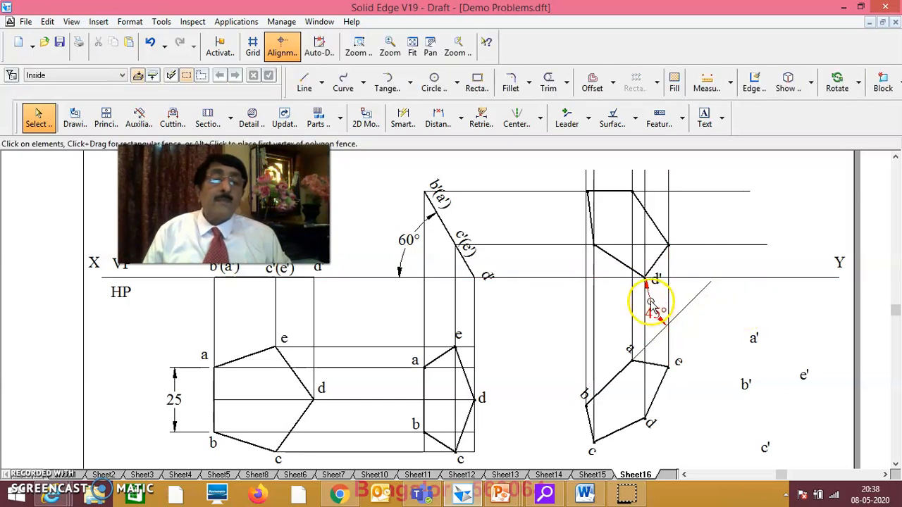
left_click(649, 303)
left_click_drag(621, 302, 636, 299)
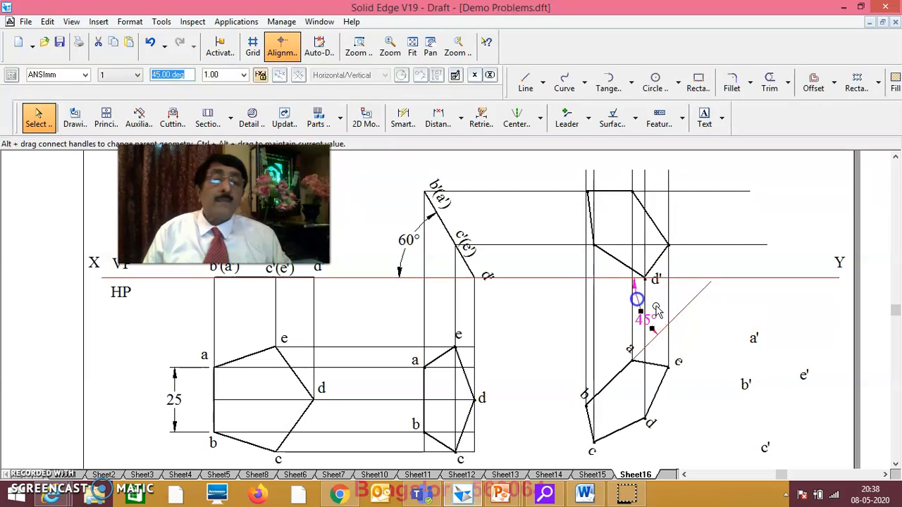
left_click(741, 306)
left_click(645, 317)
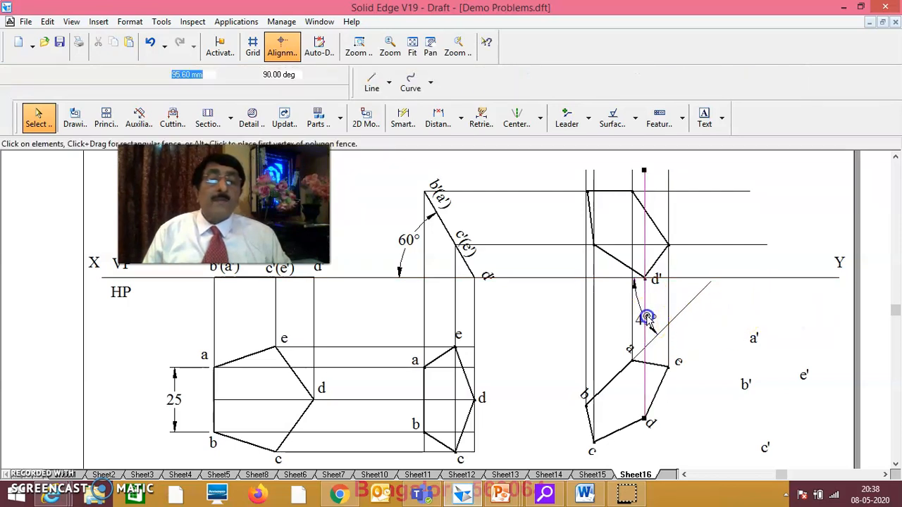
left_click_drag(645, 317, 639, 306)
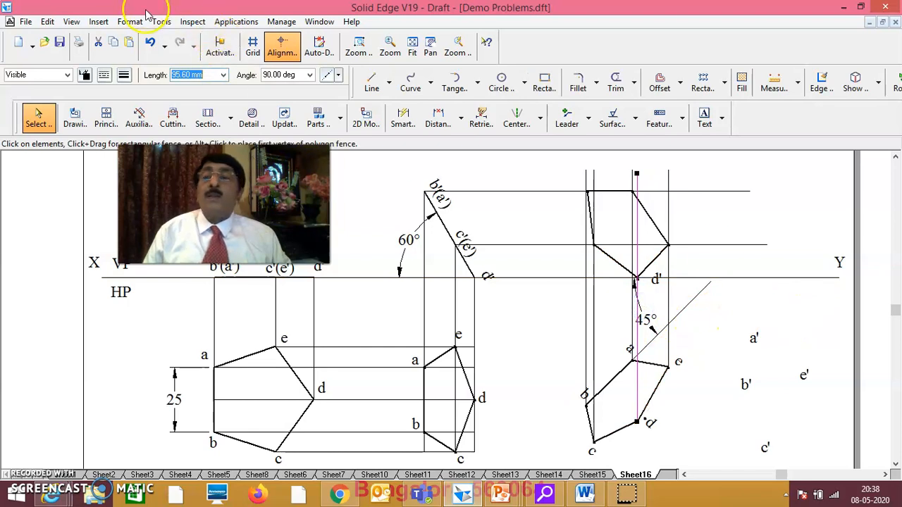
left_click(150, 41)
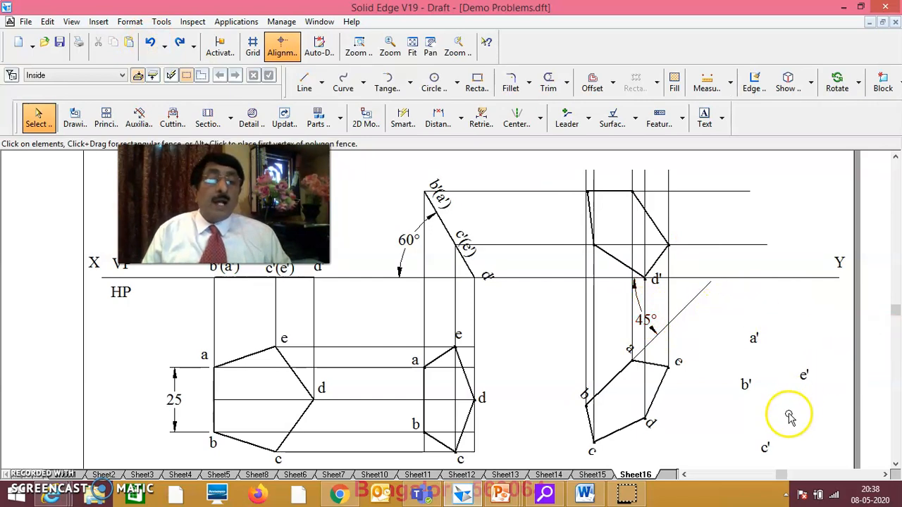
Step: Move the labels c', e', a' and b' beside their matching vertices of the final front view
left_click(768, 458)
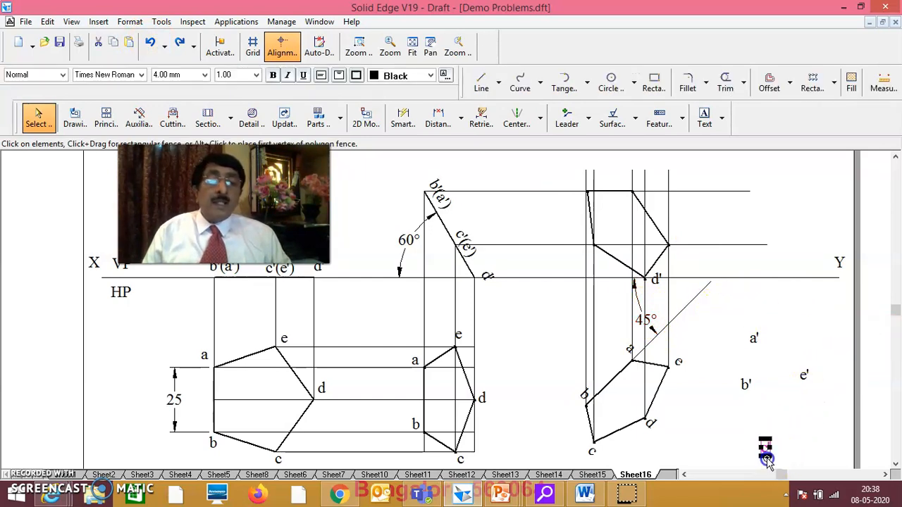
left_click_drag(727, 386, 714, 368)
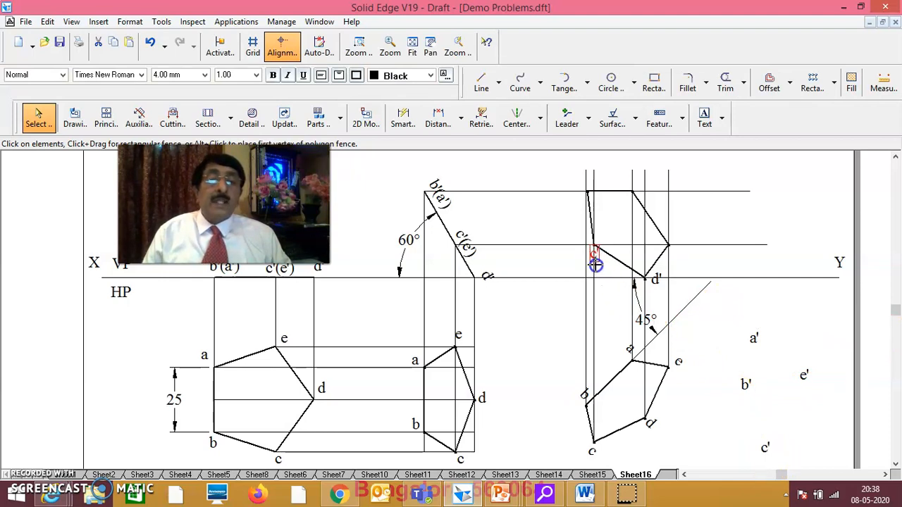
left_click_drag(595, 265, 596, 265)
left_click_drag(806, 380, 677, 266)
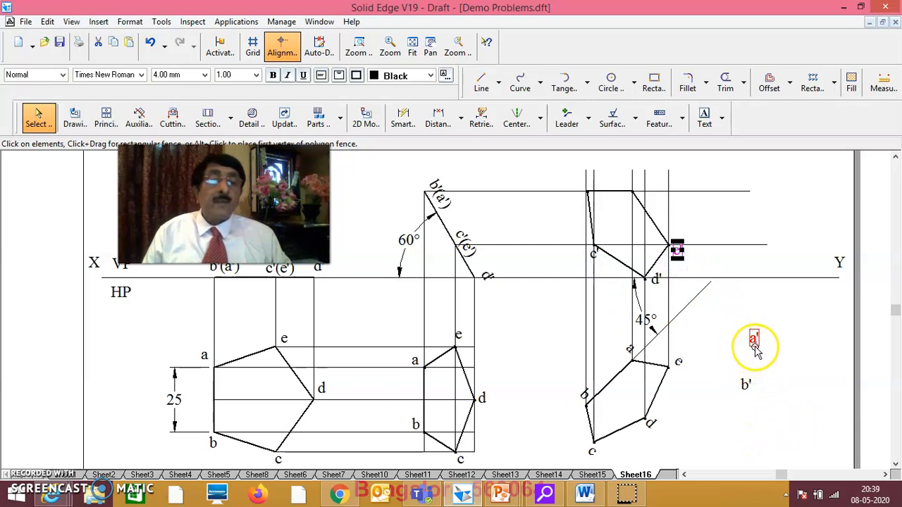
left_click_drag(755, 345, 654, 232)
left_click_drag(638, 190, 638, 188)
left_click_drag(747, 384, 579, 187)
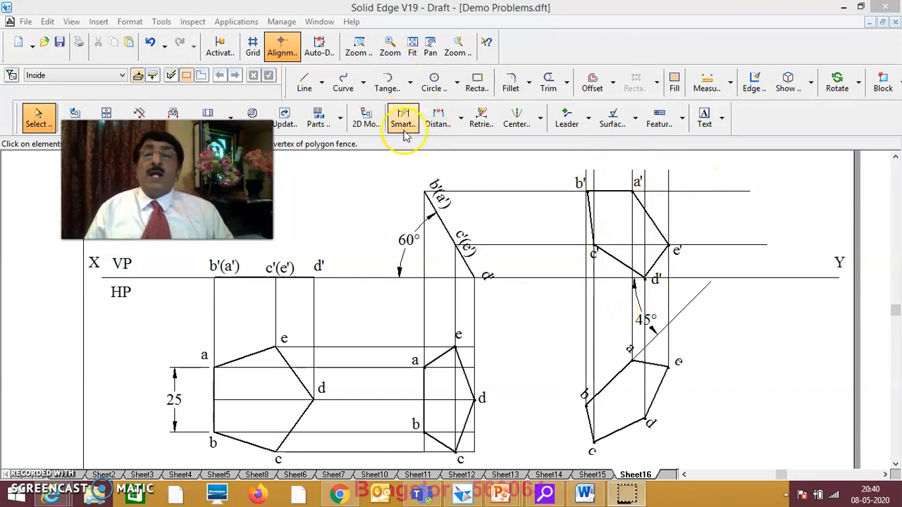
Step: Add leader arrows on the three horizontal lines, including XY, from the 60° inclined front view, pointing towards the final front view
left_click(572, 121)
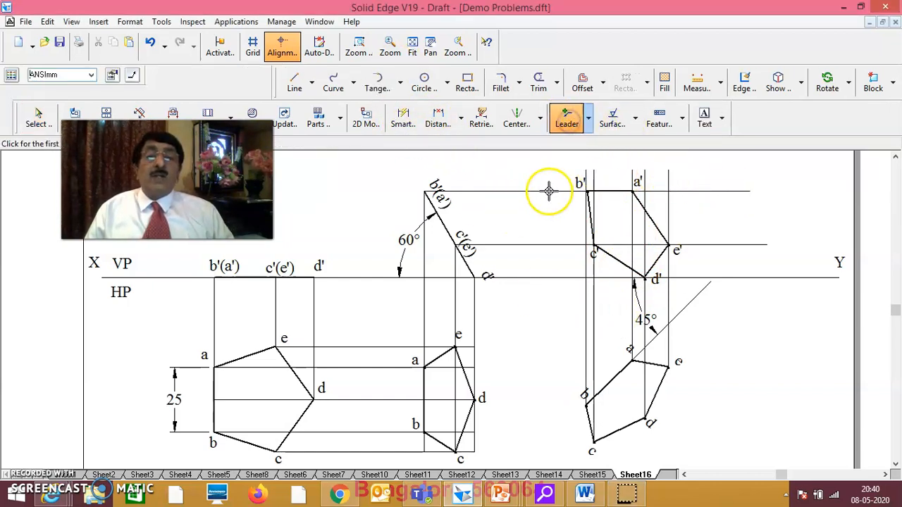
left_click(545, 192)
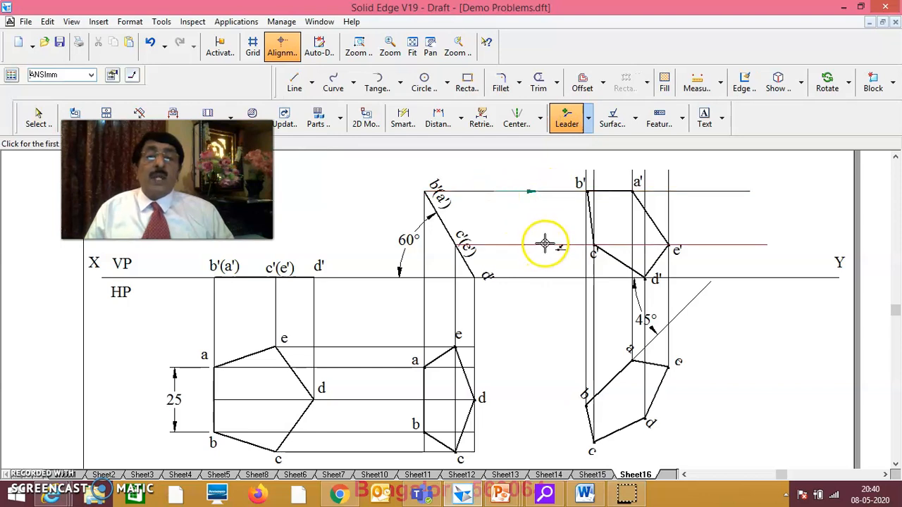
left_click(514, 244)
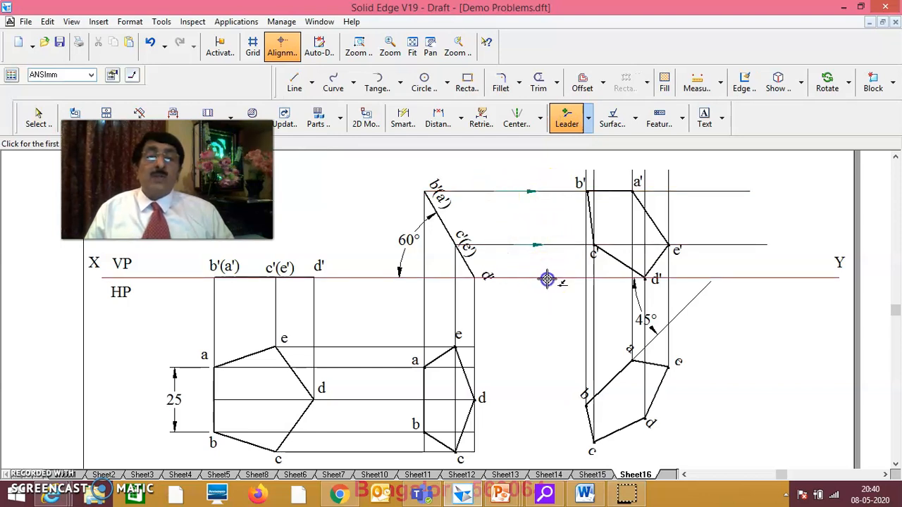
left_click(514, 280)
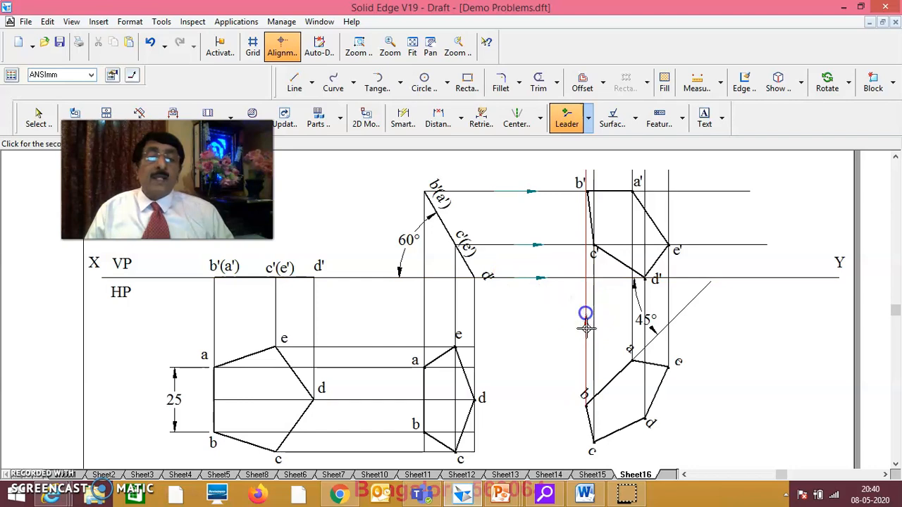
Step: Add upward leader arrows on the five vertical projectors running from the final top view's vertices b, c, a, e and d
left_click(587, 336)
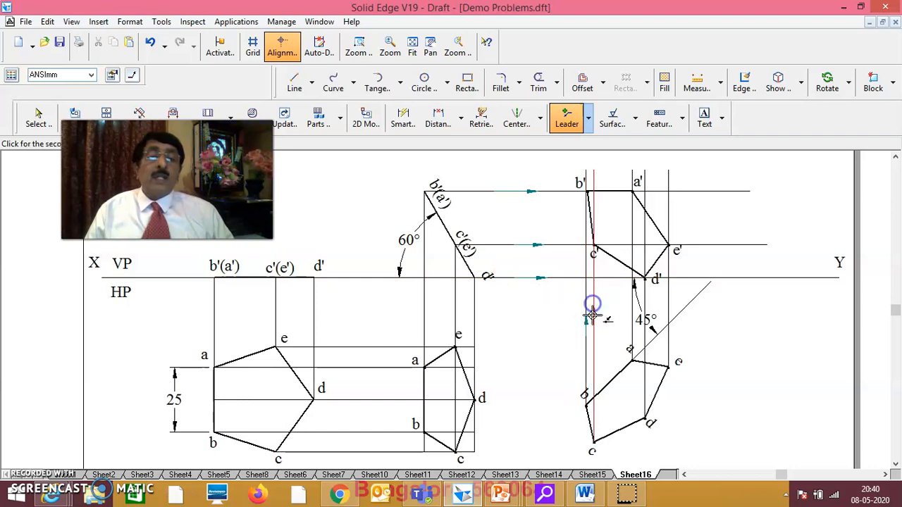
left_click(630, 329)
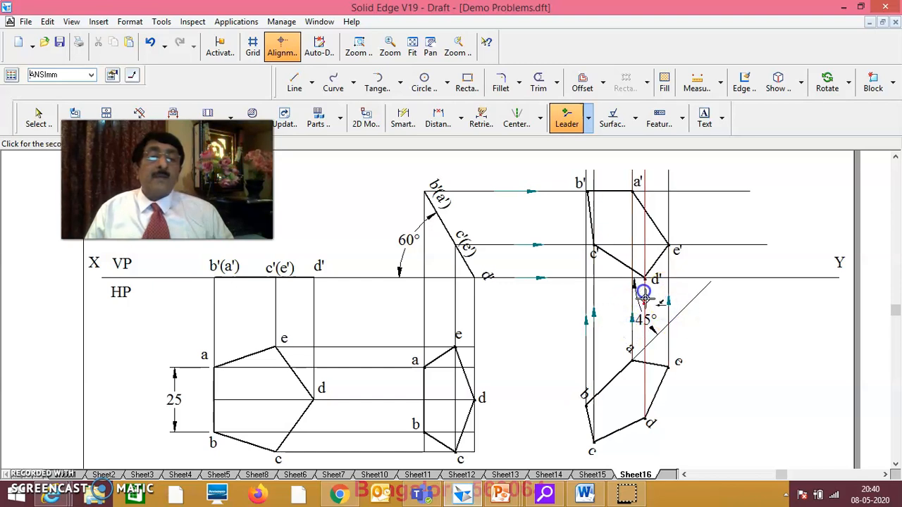
left_click(645, 310)
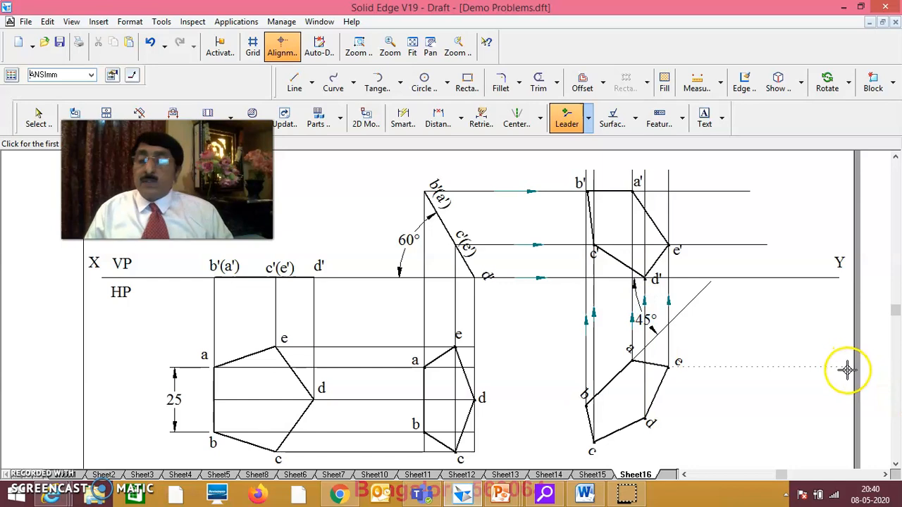